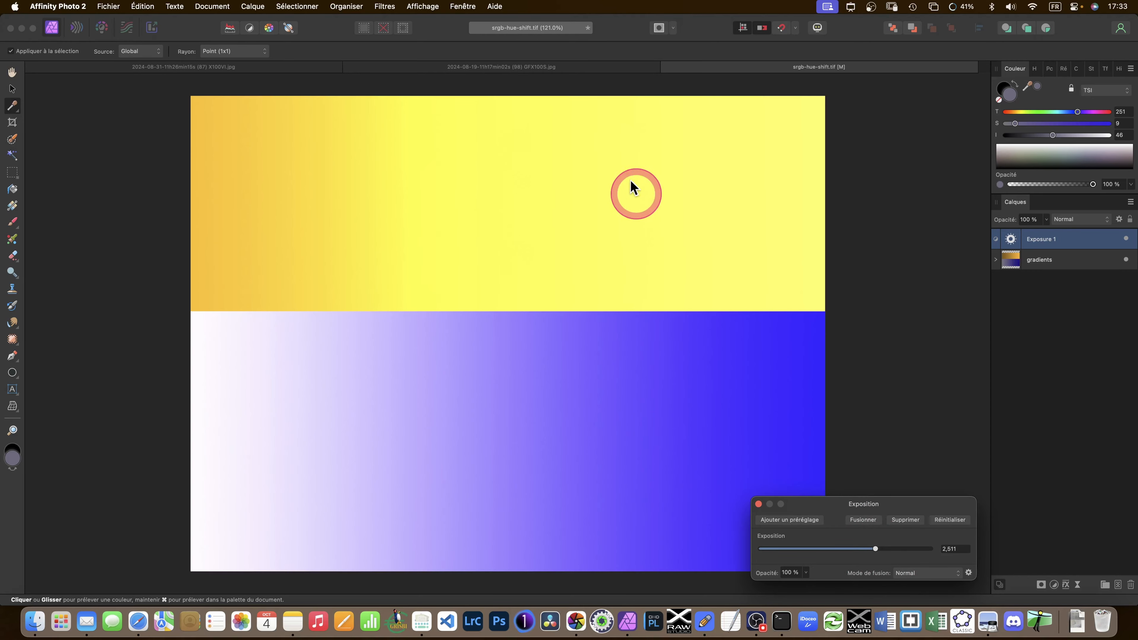
Lower the Exposure 1 adjustment over the gradients to 2.078
{"action": "mouse_move", "coordinate": [876, 552]}
{"action": "left_mouse_down"}
{"action": "mouse_move", "coordinate": [858, 554]}
{"action": "mouse_move", "coordinate": [928, 555]}
{"action": "mouse_move", "coordinate": [873, 558]}
{"action": "left_mouse_up"}
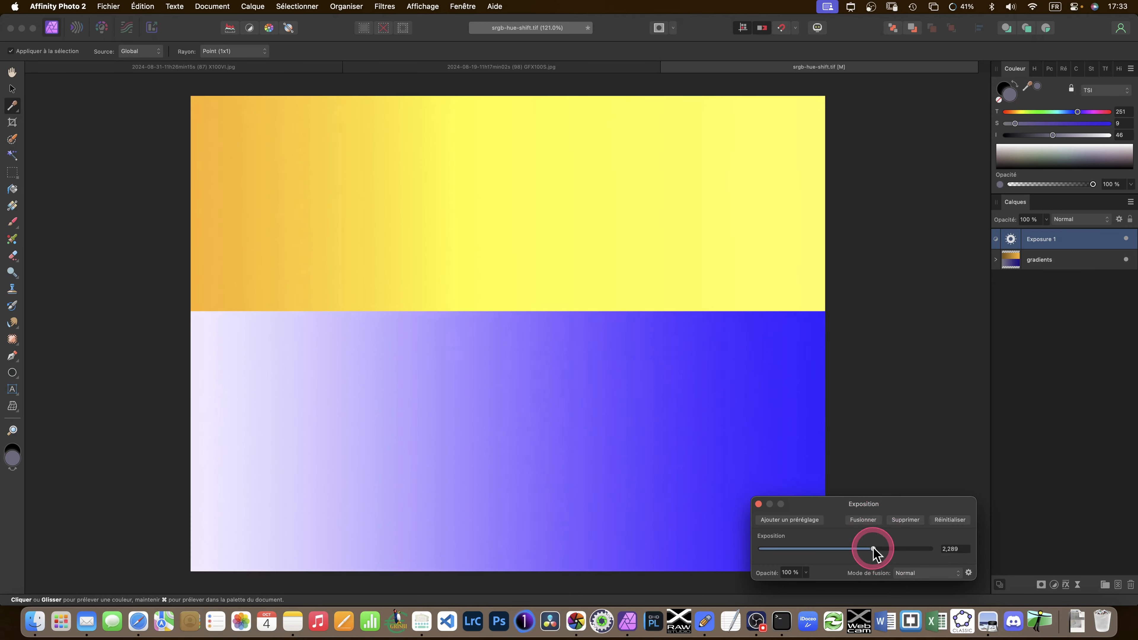
{"action": "mouse_move", "coordinate": [873, 549]}
{"action": "left_mouse_down"}
{"action": "mouse_move", "coordinate": [906, 548]}
{"action": "mouse_move", "coordinate": [869, 557]}
{"action": "left_mouse_up"}
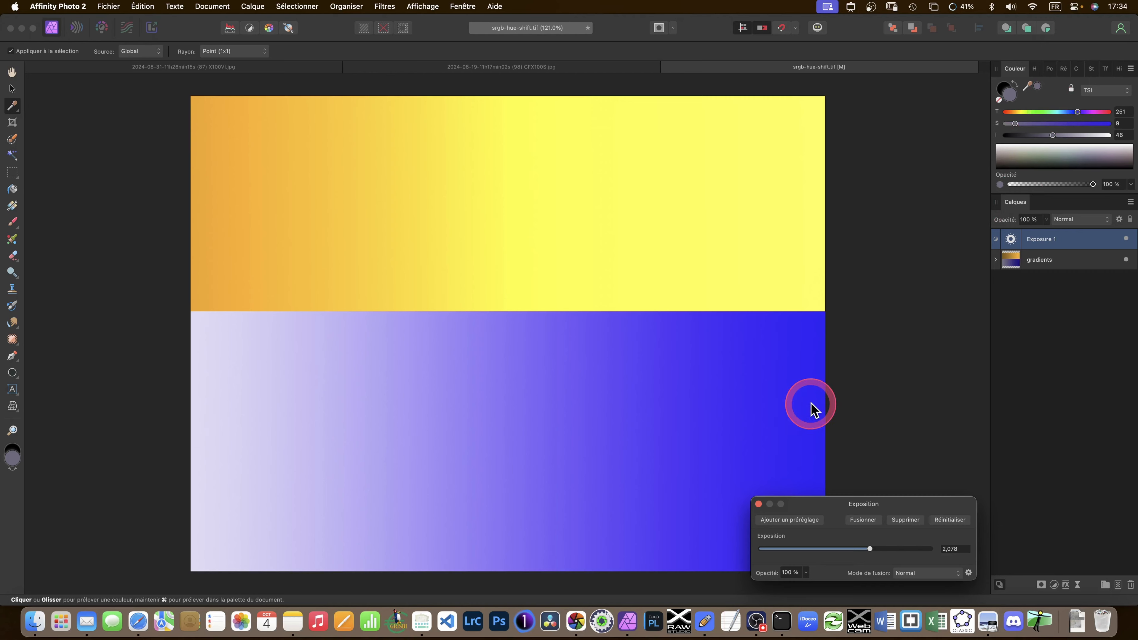
Add a second Exposure adjustment layer above Exposure 1 and set Exposure 1's exposure to 3
{"action": "left_click", "coordinate": [1054, 583]}
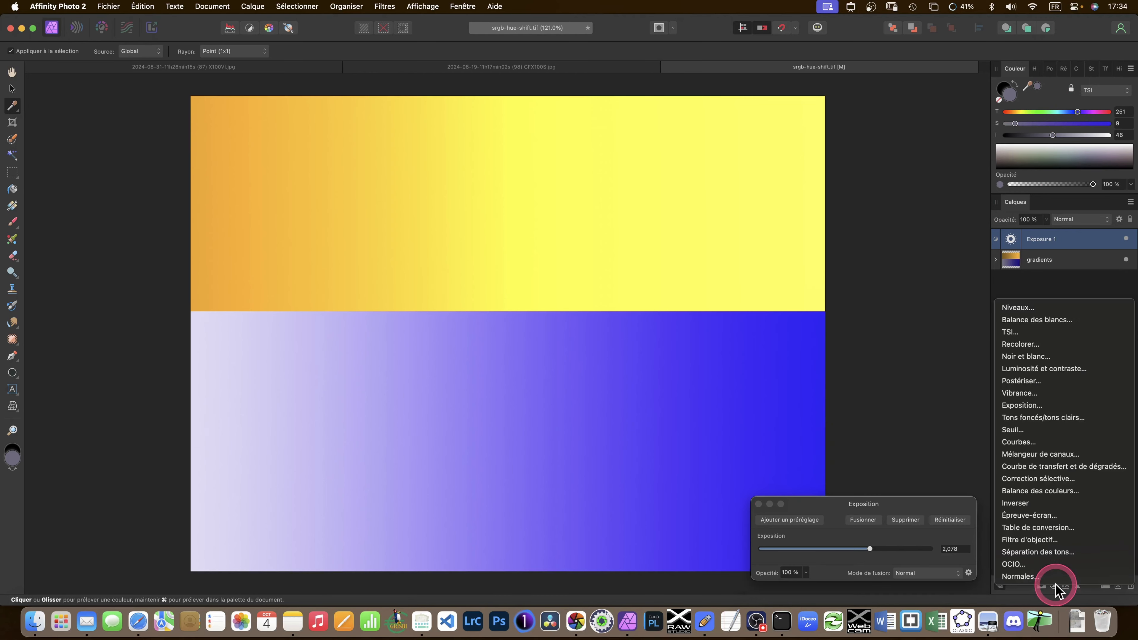
{"action": "left_click", "coordinate": [1044, 406]}
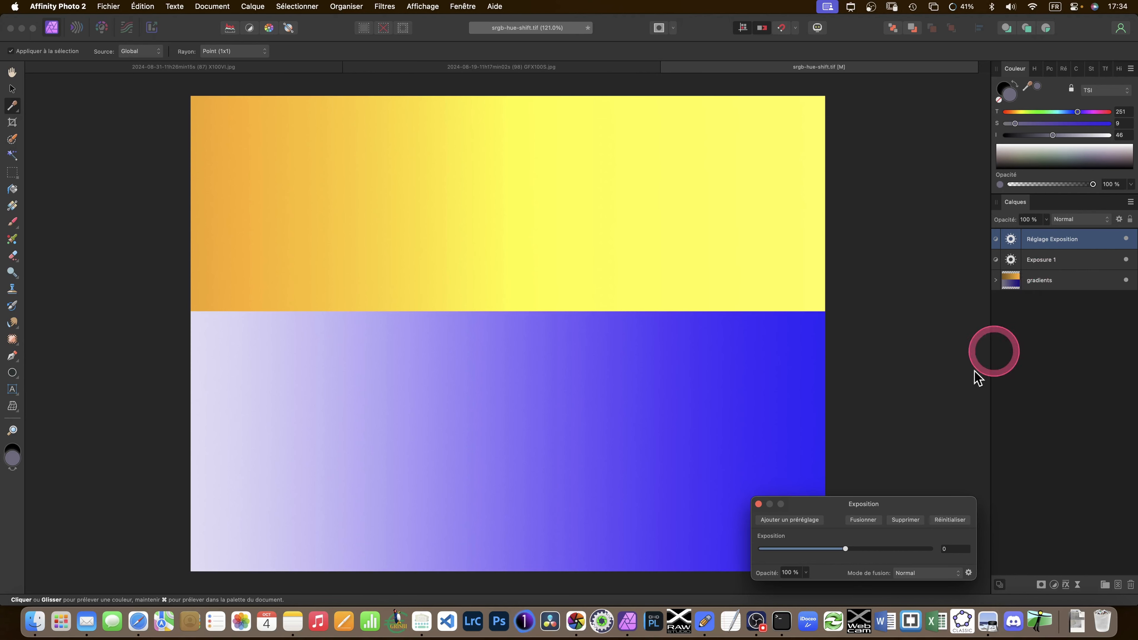
{"action": "left_click", "coordinate": [1050, 269]}
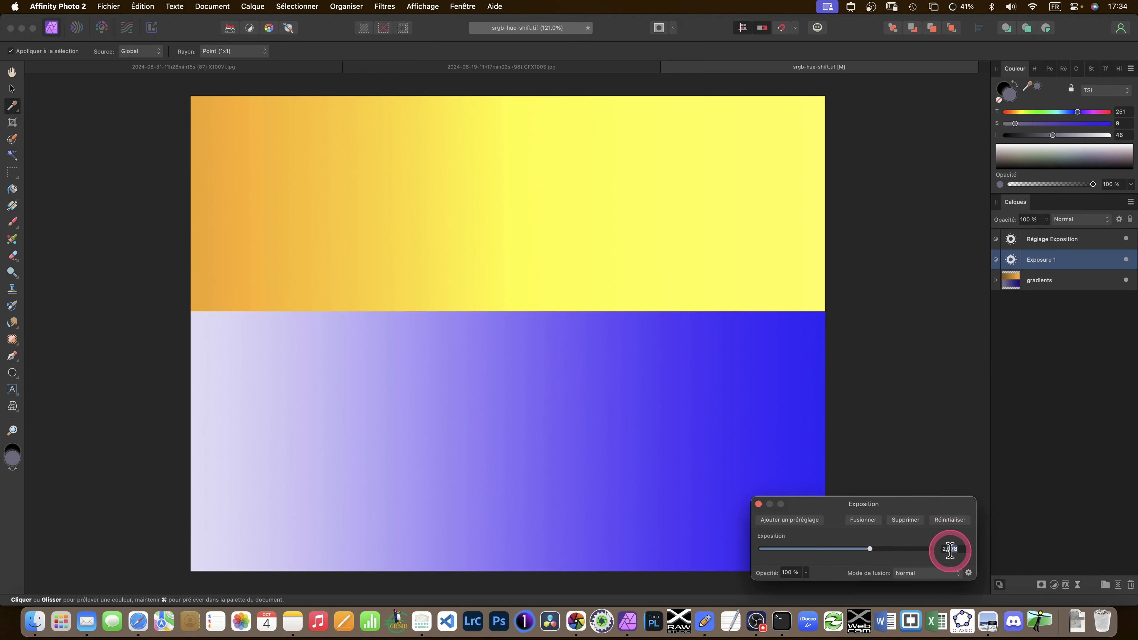
{"action": "type", "text": "3"}
{"action": "key", "text": "Return"}
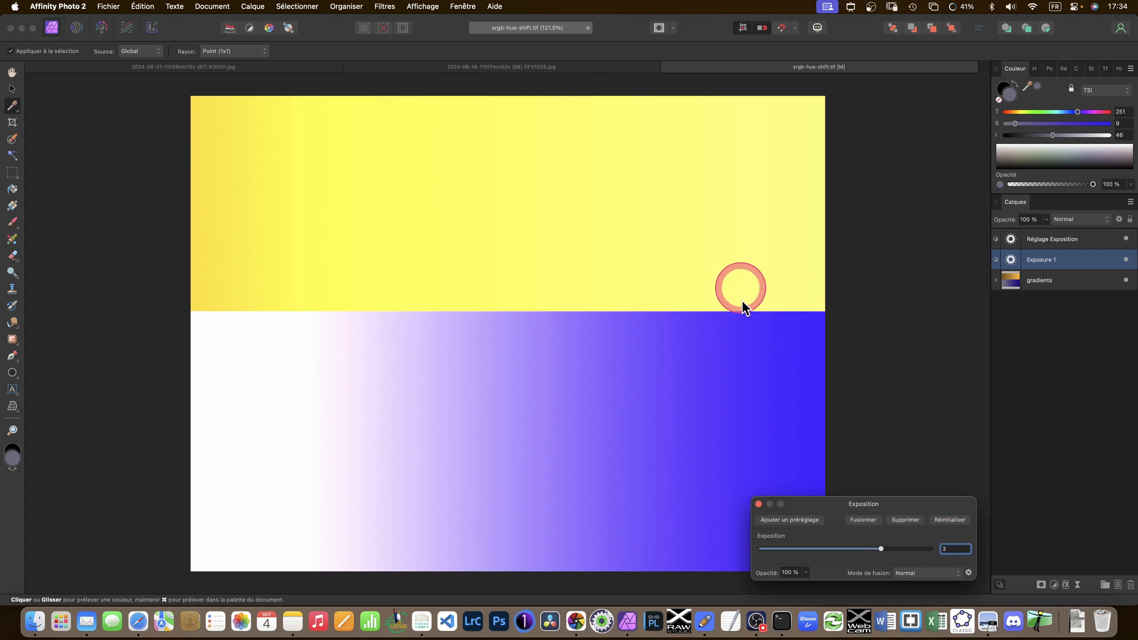
Set the exposure of the Réglage Exposition layer to -3 and deselect the layers
{"action": "left_click", "coordinate": [1043, 246]}
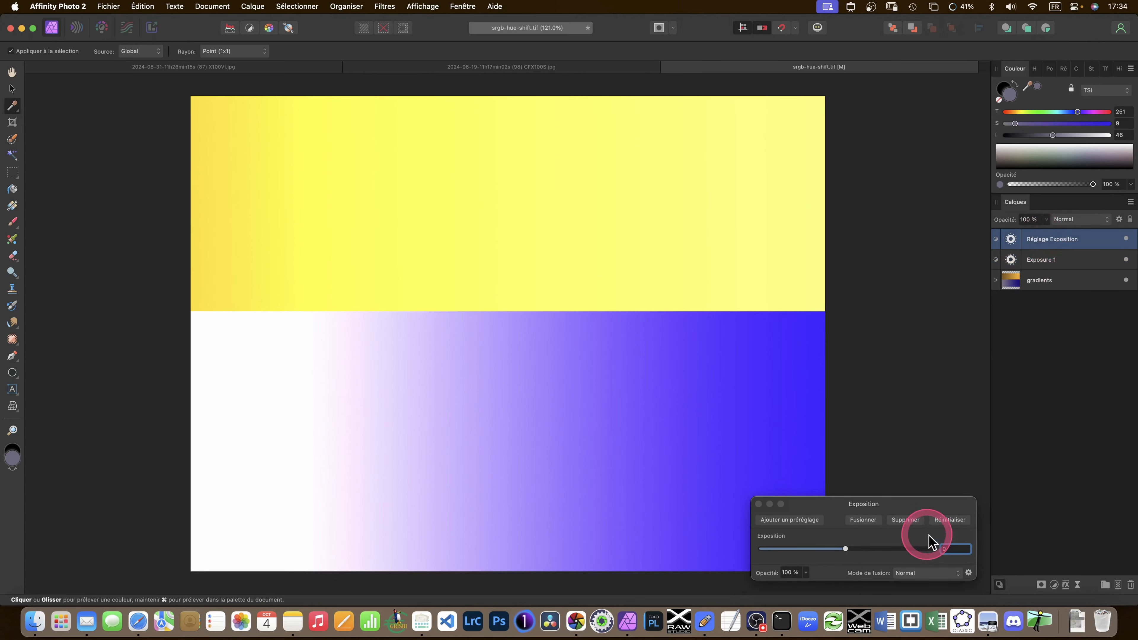
{"action": "left_click", "coordinate": [933, 561]}
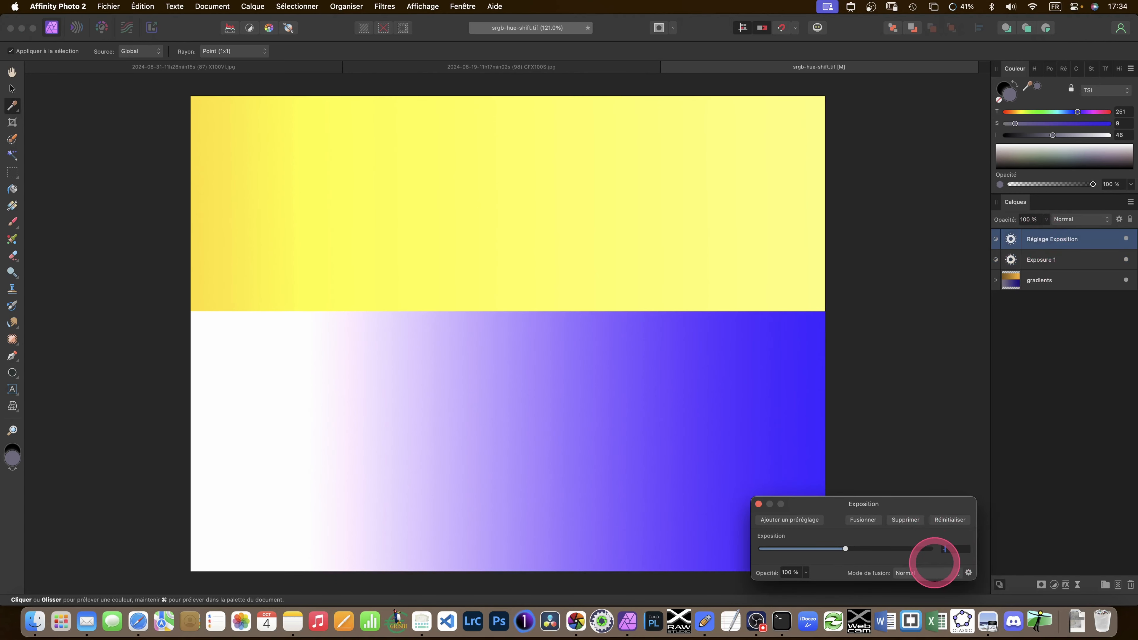
{"action": "type", "text": "-3"}
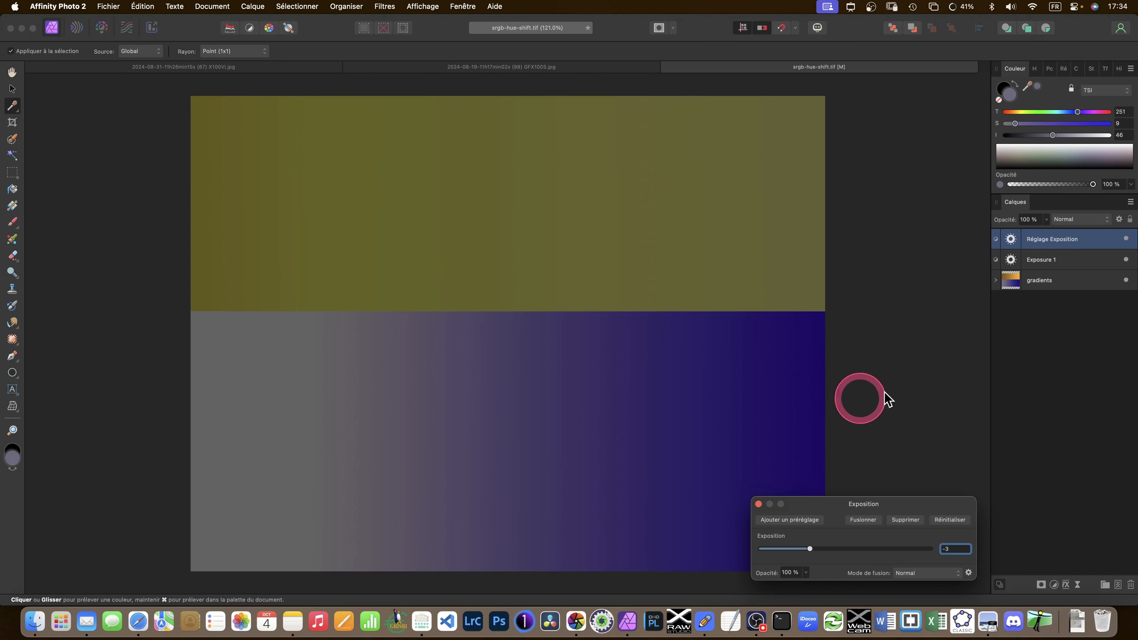
{"action": "left_click", "coordinate": [1034, 382]}
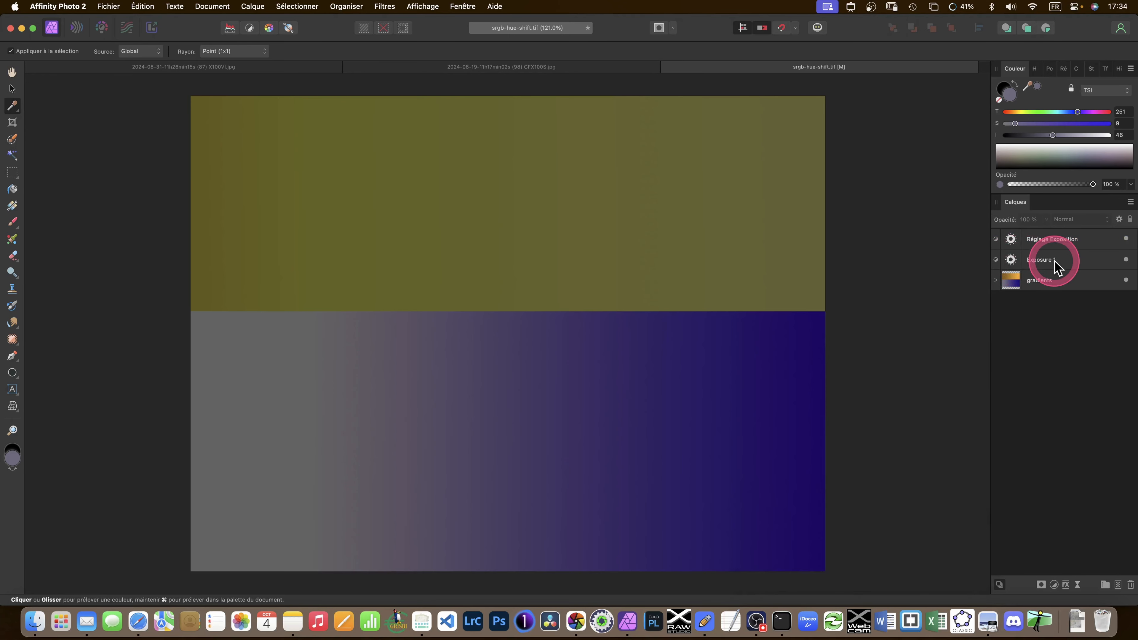
Compare the gradients with and without the two exposure adjustments by hiding both layers and showing them again
{"action": "left_click", "coordinate": [1126, 241]}
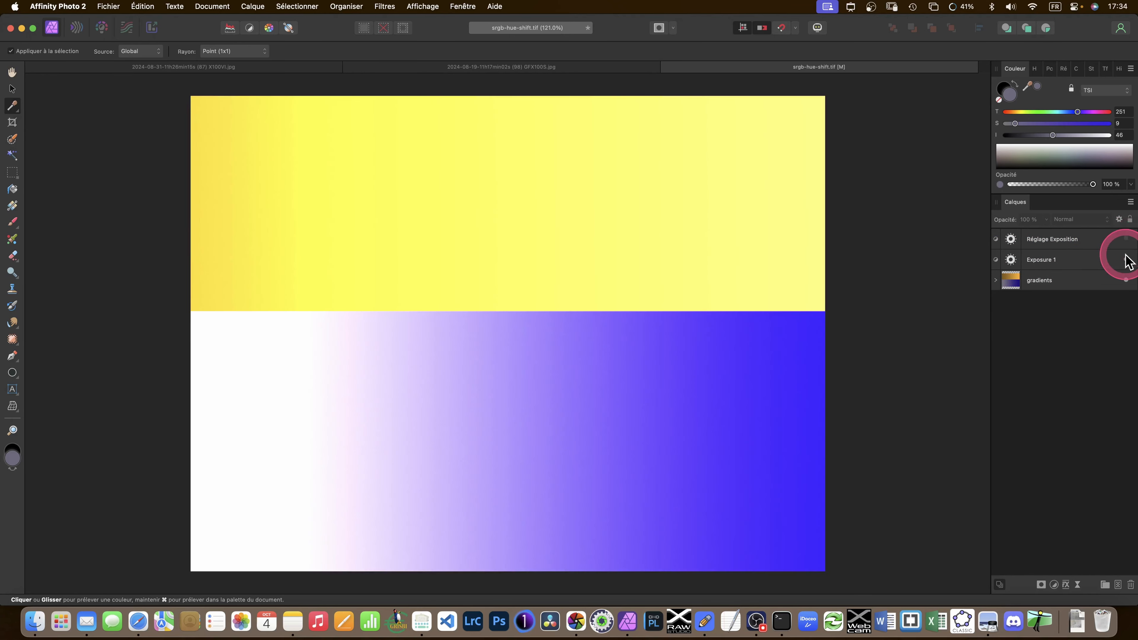
{"action": "left_click", "coordinate": [1126, 259]}
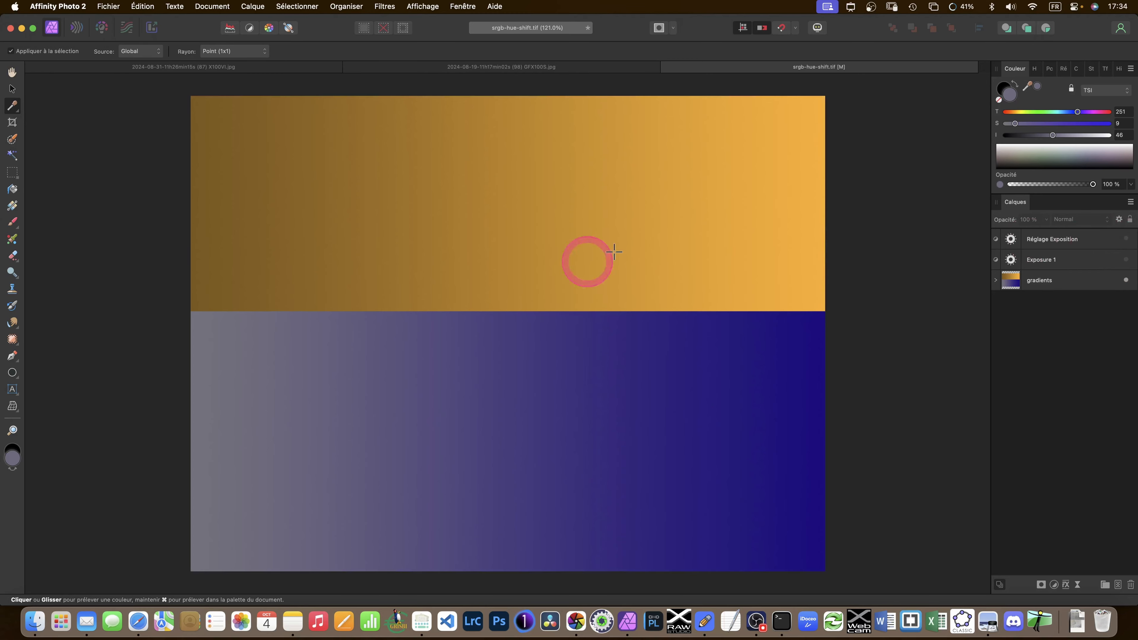
{"action": "left_click", "coordinate": [1126, 259]}
{"action": "left_click", "coordinate": [1126, 238]}
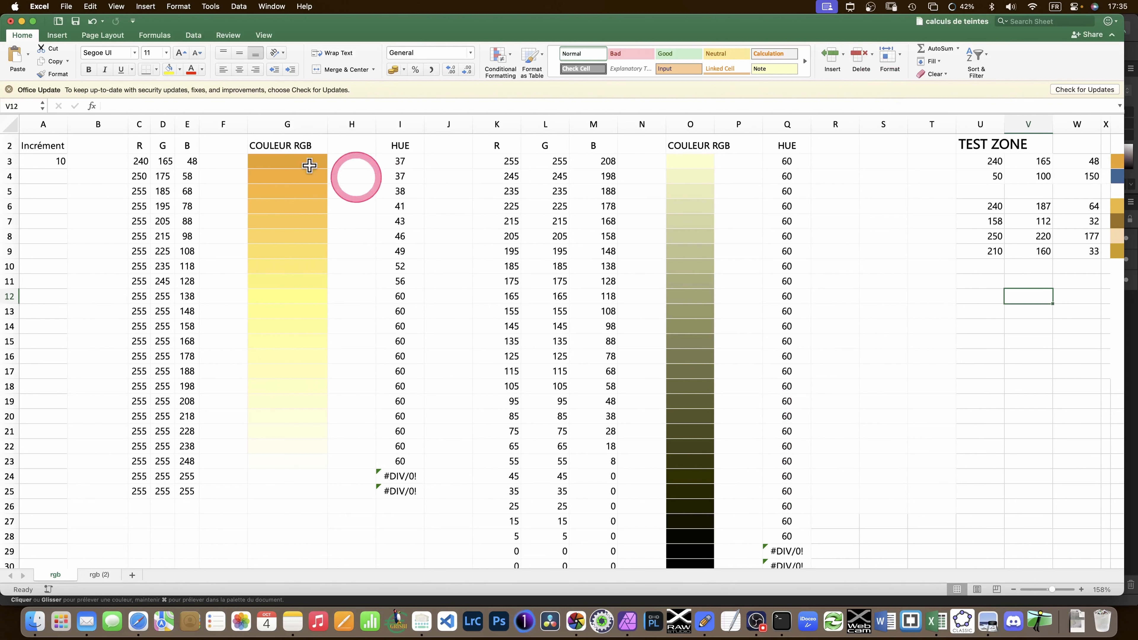
In the Excel workbook calculs de teintes, dismiss the update notice and rename the G headers in D2 and L2 to V
{"action": "left_click", "coordinate": [9, 90]}
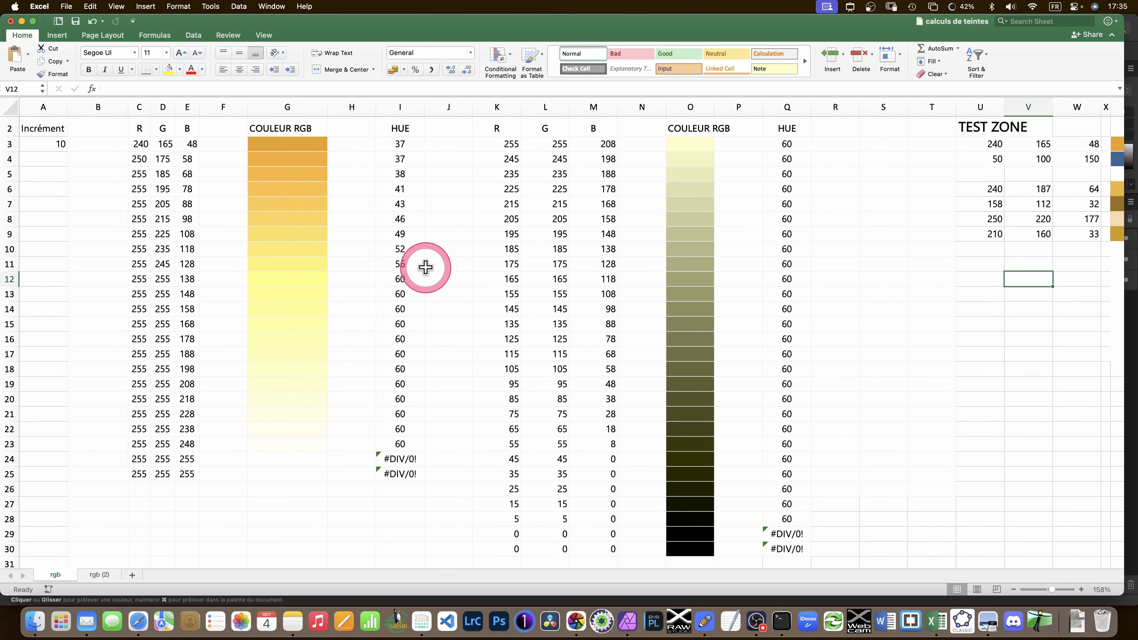
{"action": "left_click", "coordinate": [140, 144]}
{"action": "left_click", "coordinate": [162, 144]}
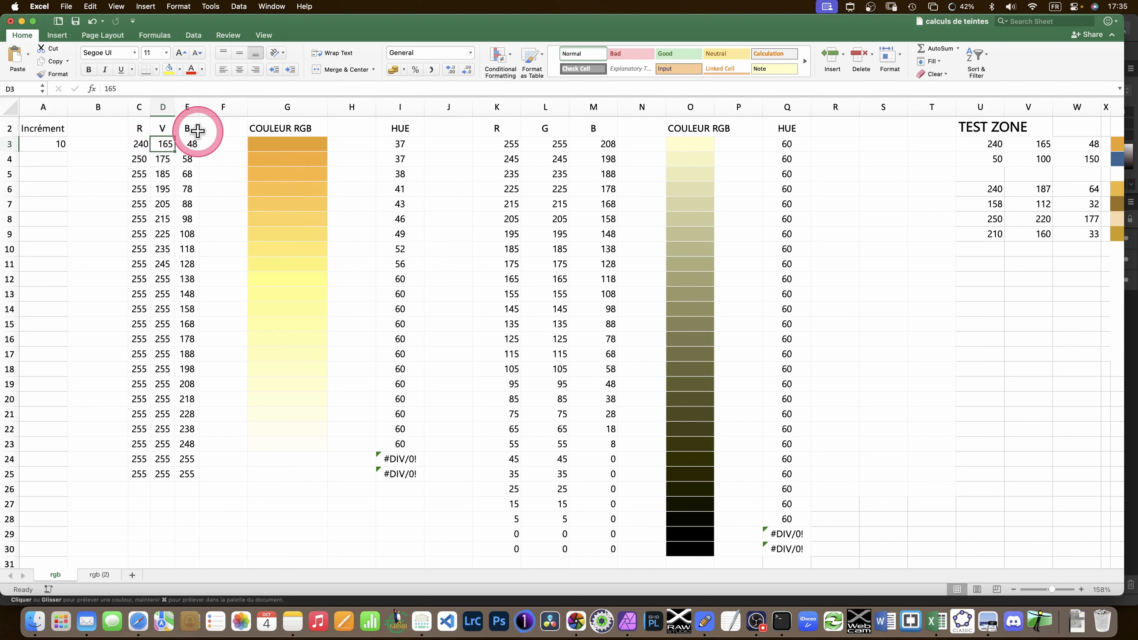
{"action": "left_click", "coordinate": [544, 129]}
{"action": "type", "text": "V"}
{"action": "left_click", "coordinate": [545, 159]}
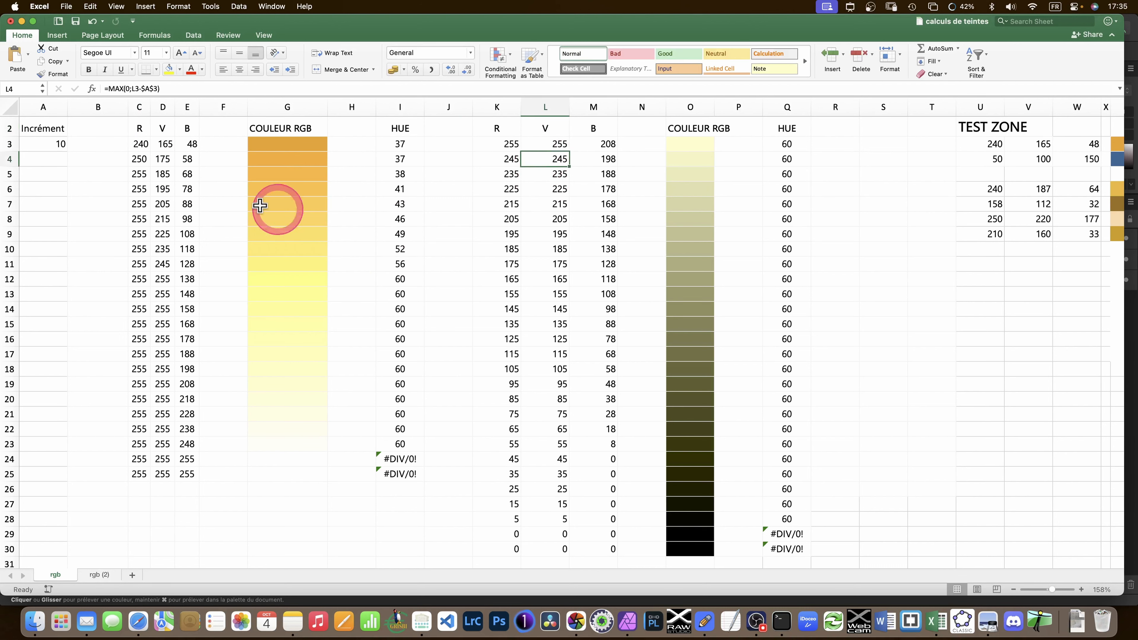
Rename the HUE header in cell I2 to TEINTE
{"action": "left_click", "coordinate": [279, 144]}
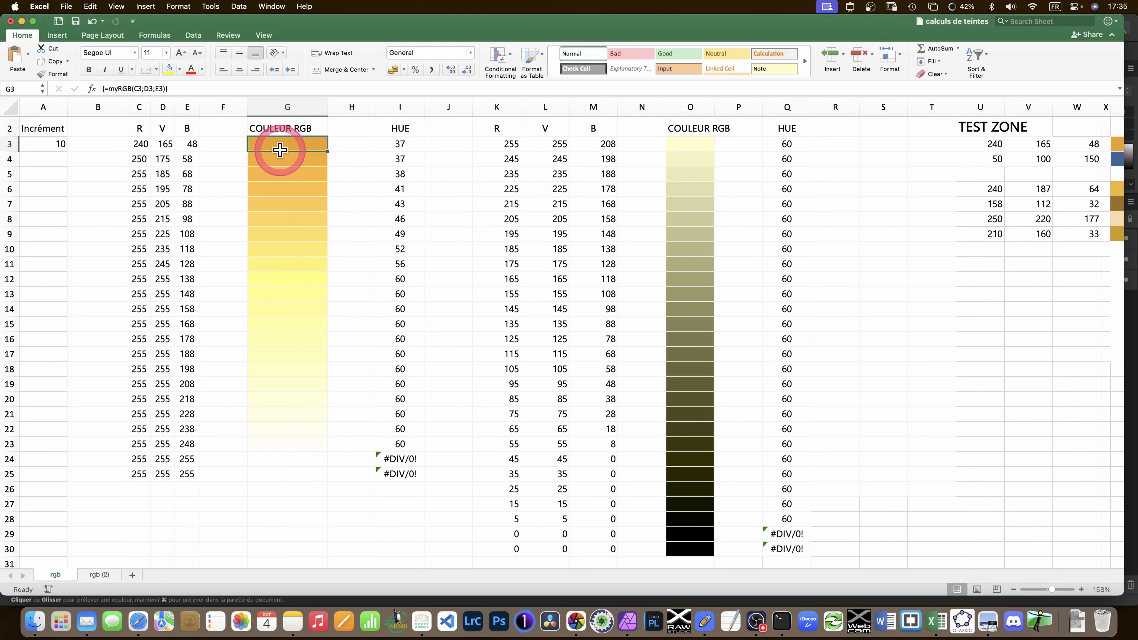
{"action": "left_click", "coordinate": [399, 144]}
{"action": "left_click", "coordinate": [402, 128]}
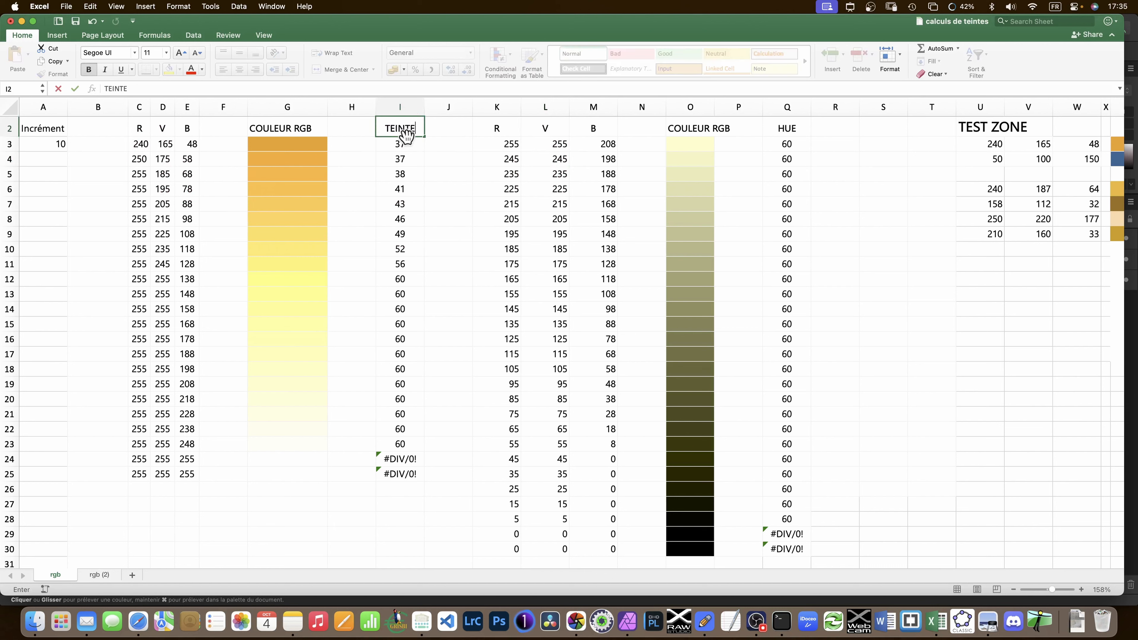
{"action": "type", "text": "TEINTE"}
{"action": "key", "text": "Return"}
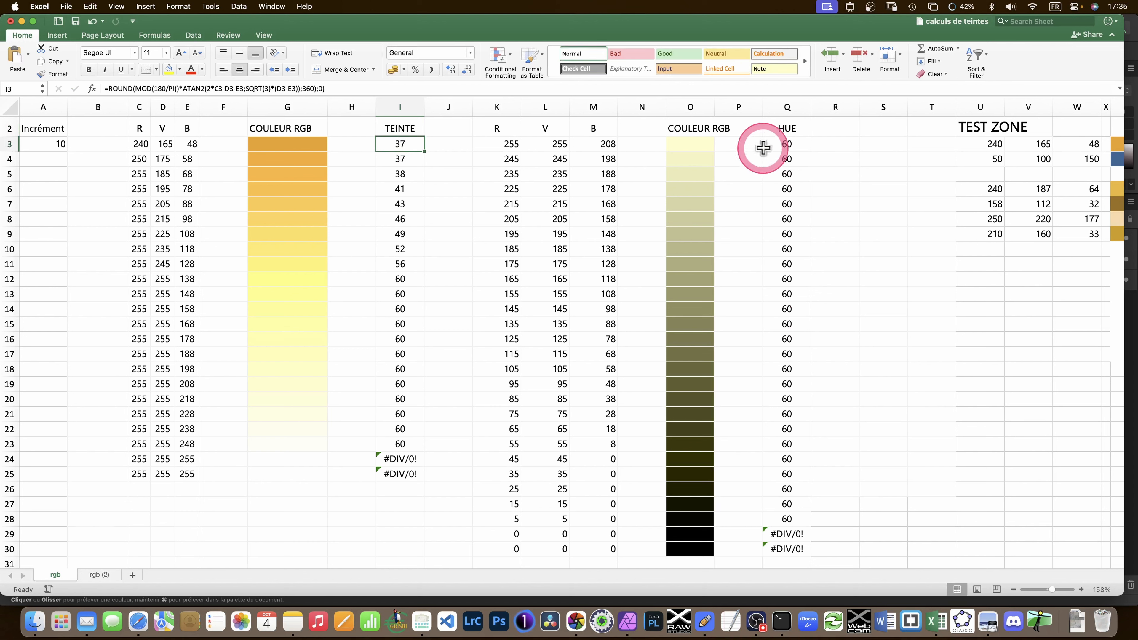
{"action": "left_click", "coordinate": [309, 148]}
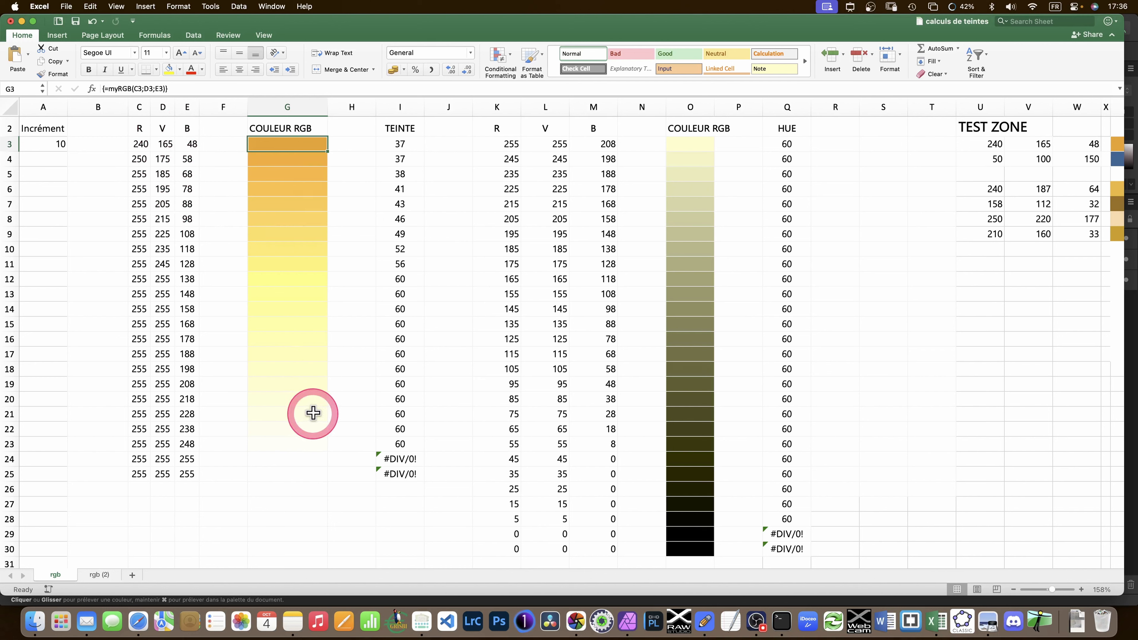
Switch to Affinity Photo and hide the Réglage Exposition layer, leaving Exposure 1 active
{"action": "left_click", "coordinate": [628, 621]}
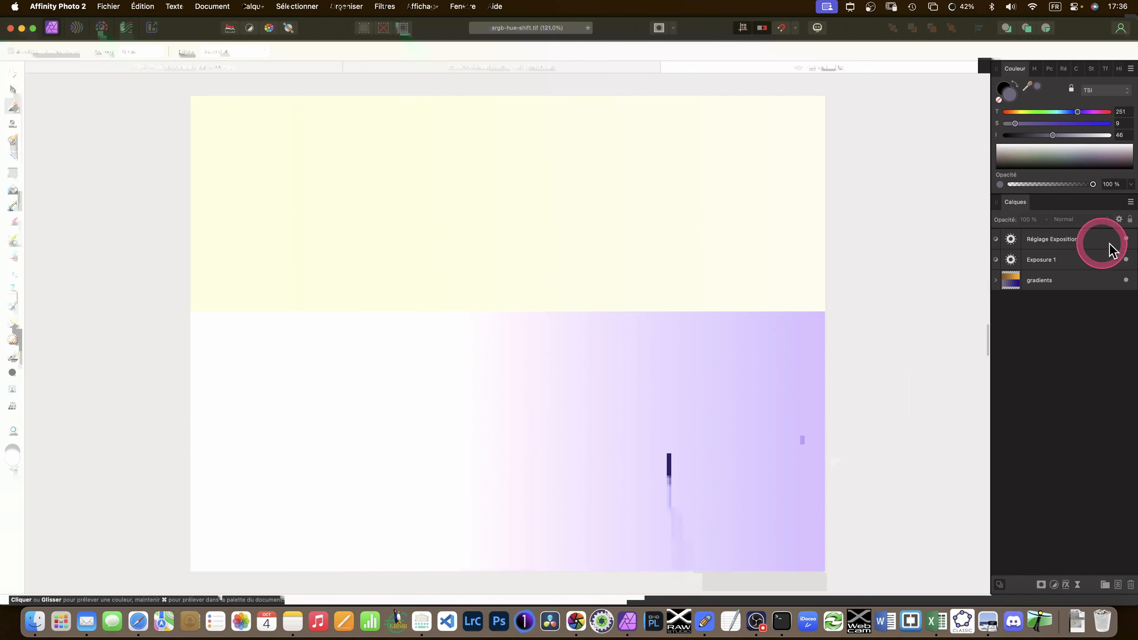
{"action": "left_click", "coordinate": [1125, 240]}
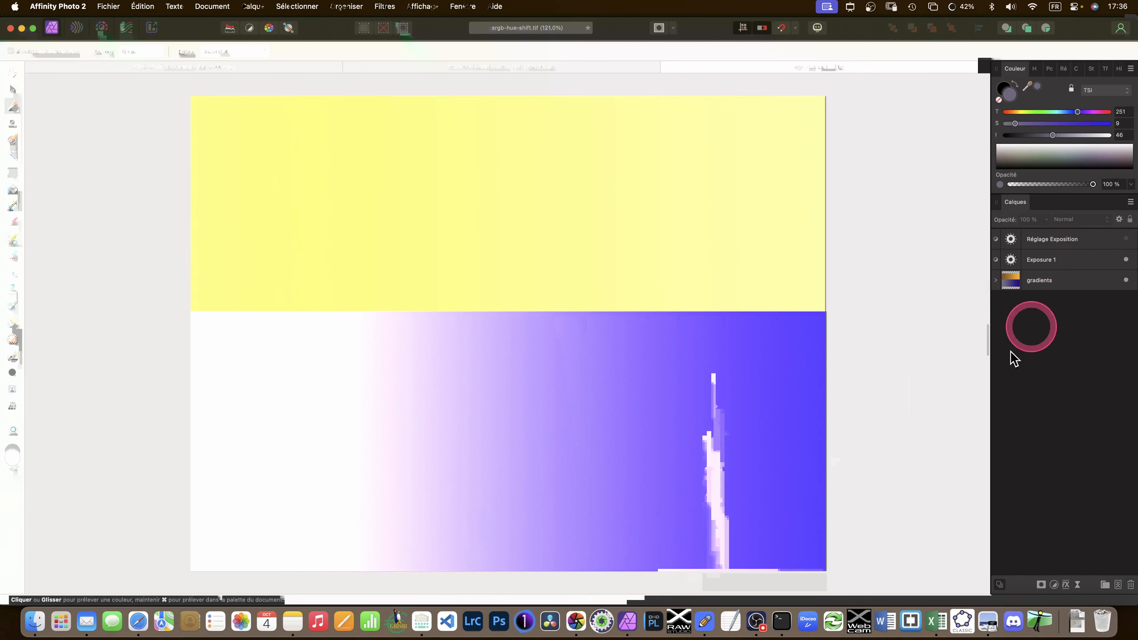
Switch back to Excel and examine the brightened RVB values through row 19, then the darkening table starting at K3 and its colour cells
{"action": "left_click", "coordinate": [933, 627]}
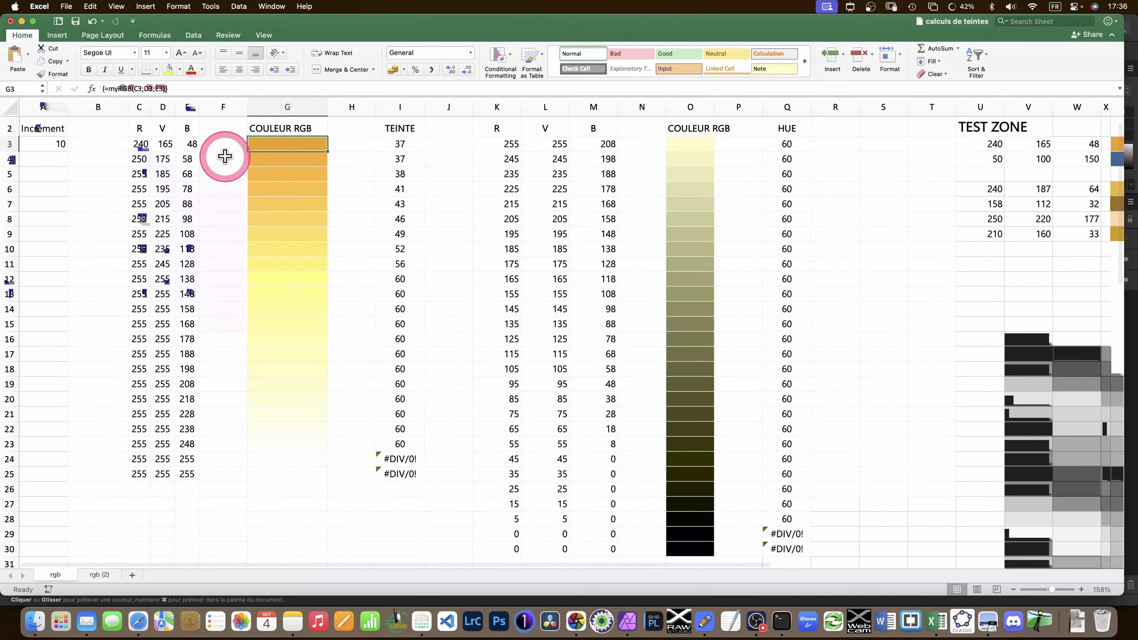
{"action": "left_click", "coordinate": [141, 205]}
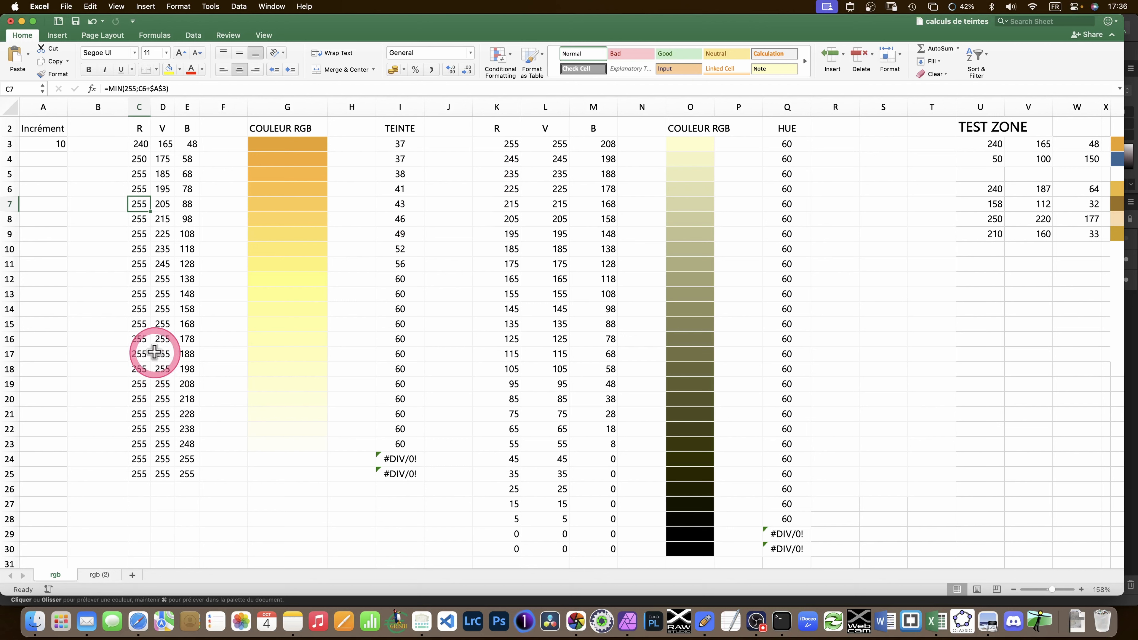
{"action": "left_click_drag", "start_coordinate": [139, 384], "coordinate": [197, 384]}
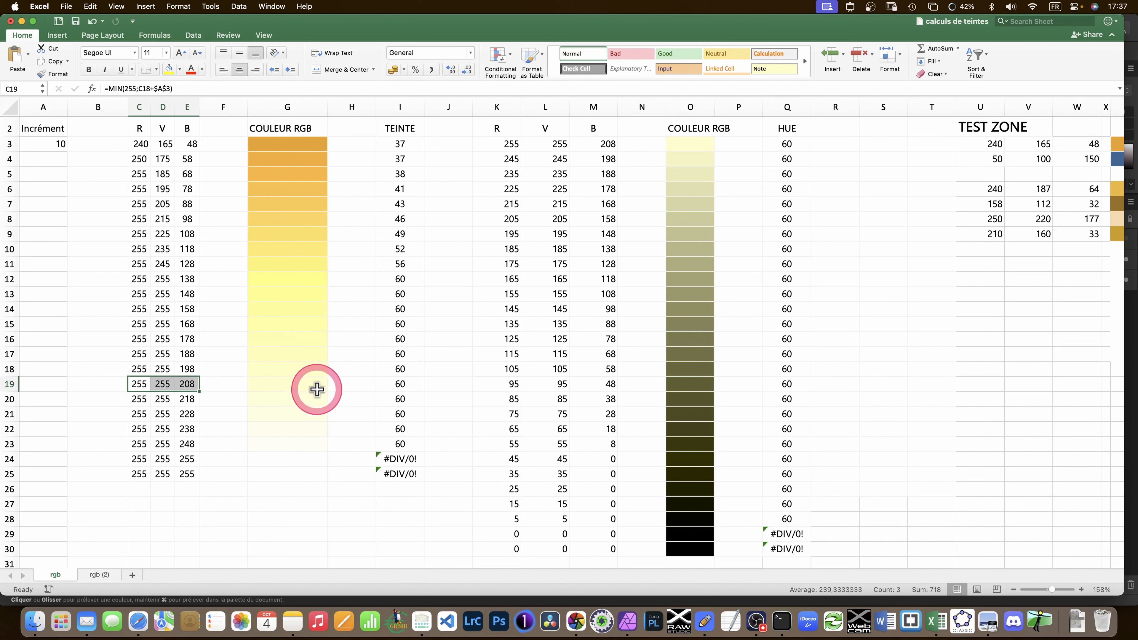
{"action": "left_click_drag", "start_coordinate": [497, 144], "coordinate": [599, 143]}
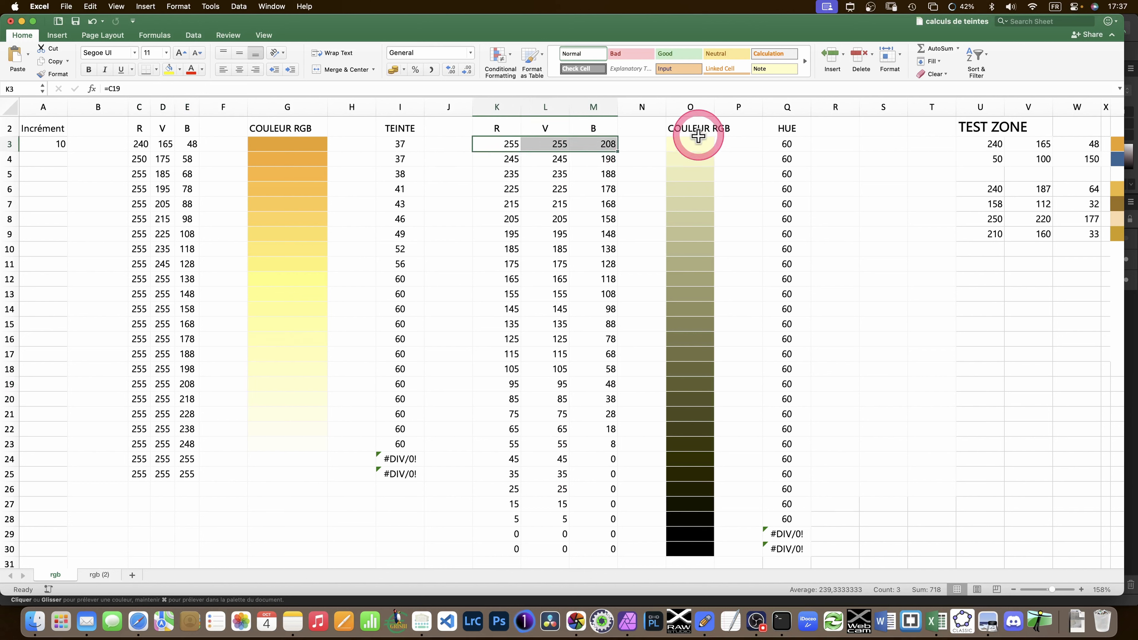
{"action": "left_click", "coordinate": [287, 381]}
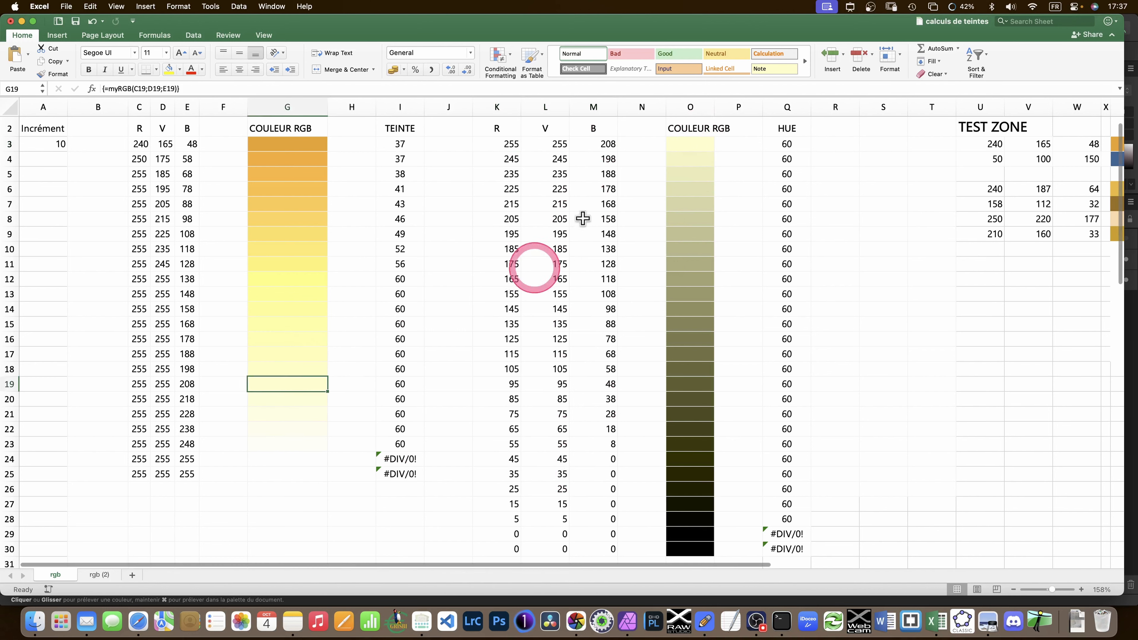
{"action": "left_click", "coordinate": [681, 144]}
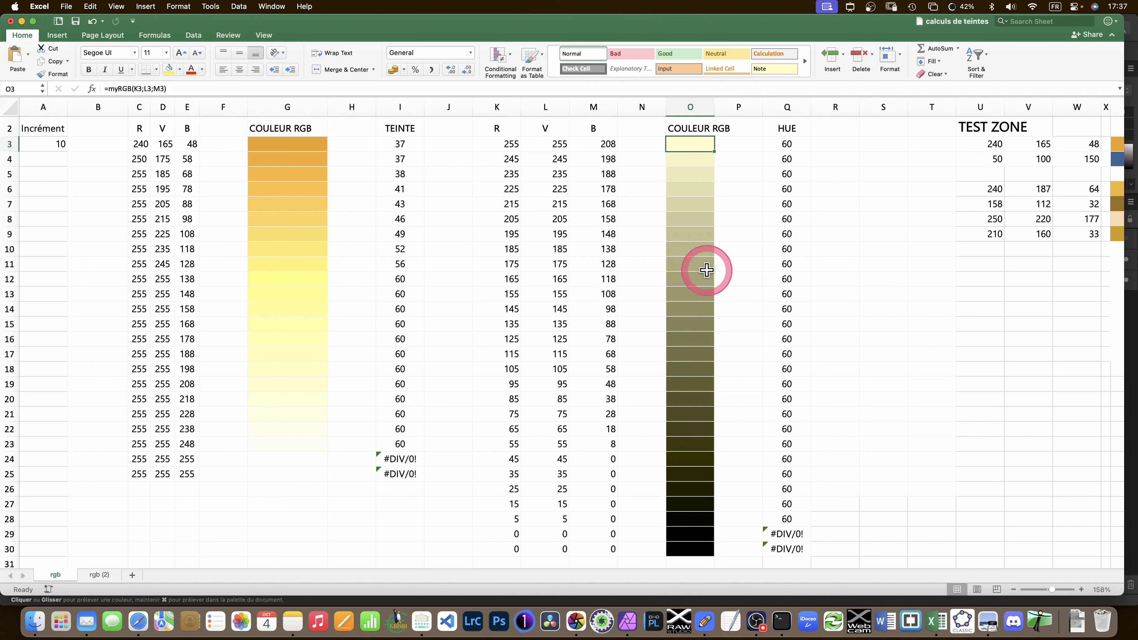
{"action": "left_click", "coordinate": [710, 234]}
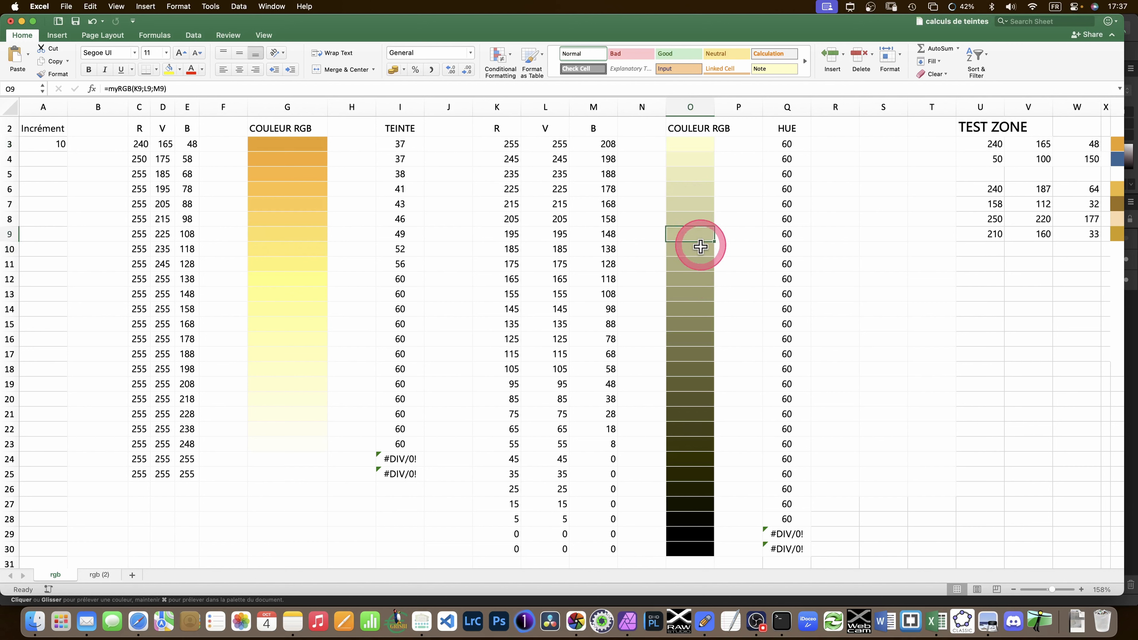
{"action": "left_click", "coordinate": [693, 267]}
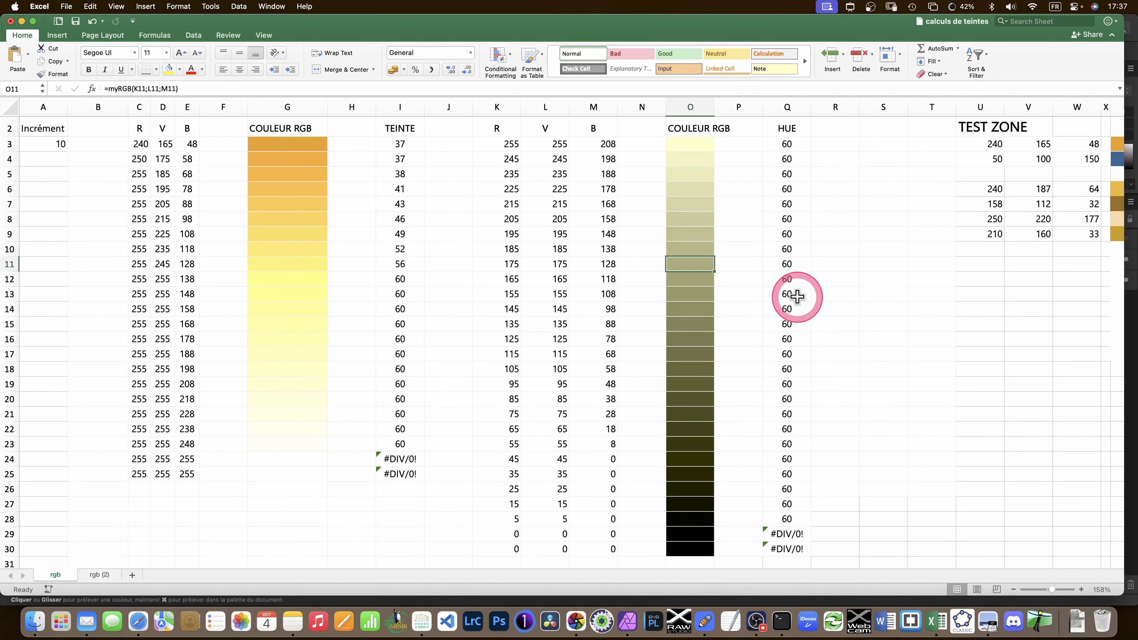
Switch to Affinity Photo and sample the yellow area of the upper gradient with the colour picker
{"action": "left_click", "coordinate": [629, 629]}
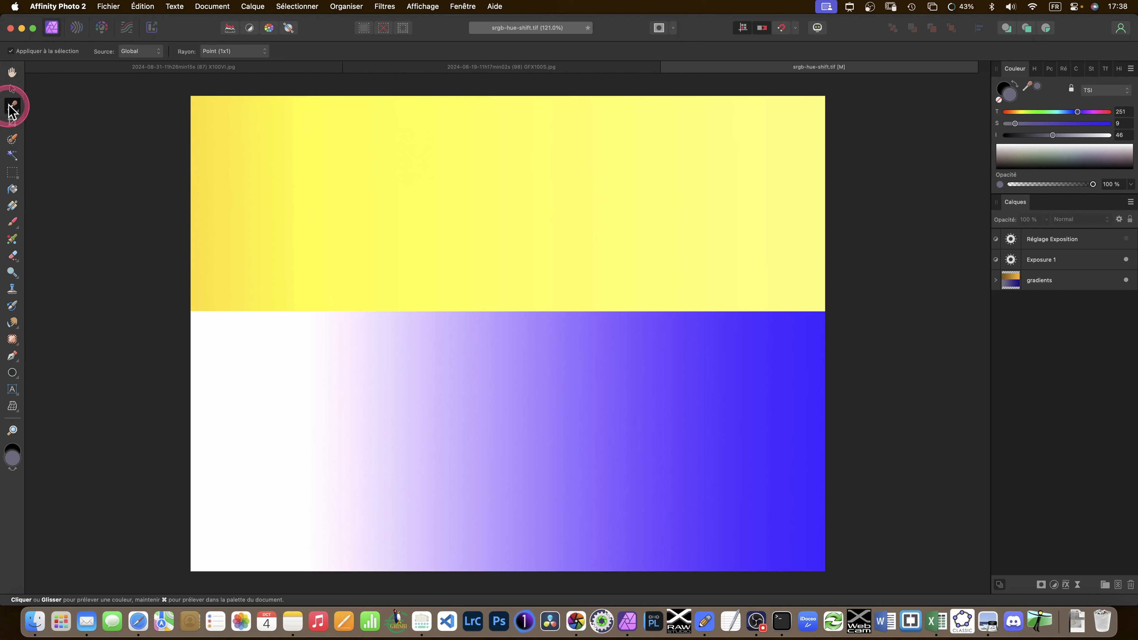
{"action": "left_click", "coordinate": [436, 191]}
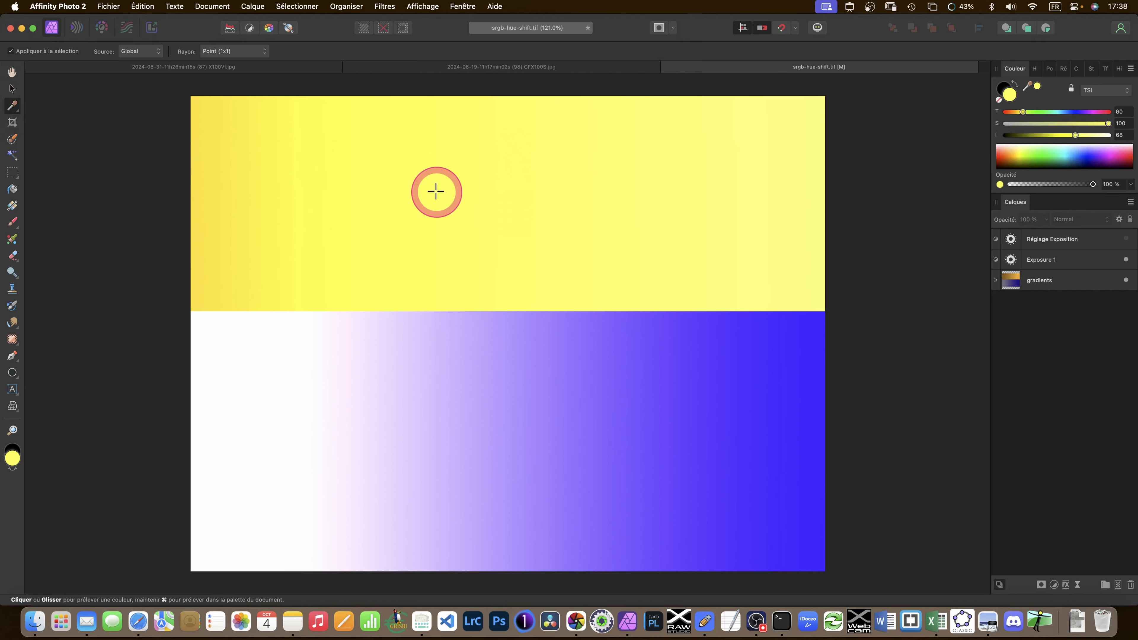